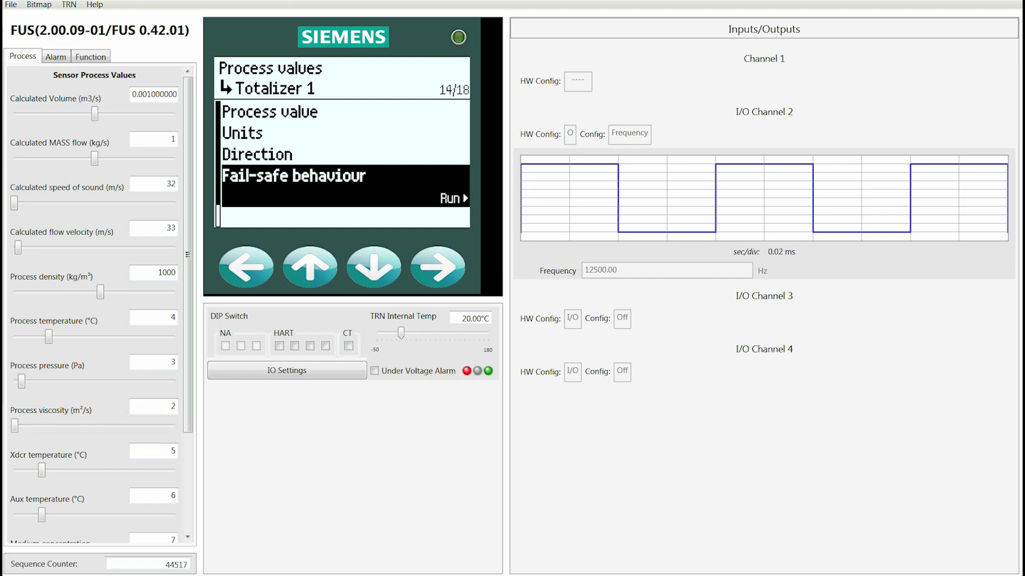
- Move past Totalizer 1's fail-safe behaviour setting to the View 3 activation question
click(373, 265)
- Bring up Totalizer 1's View 3 question and answer No, returning to the Totalizers menu
key(Right)
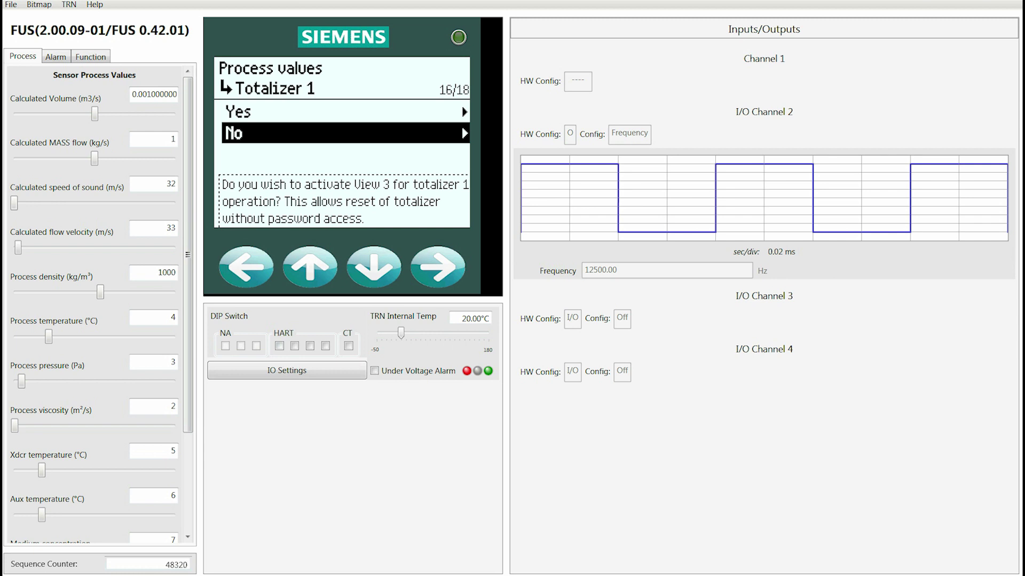
key(Right)
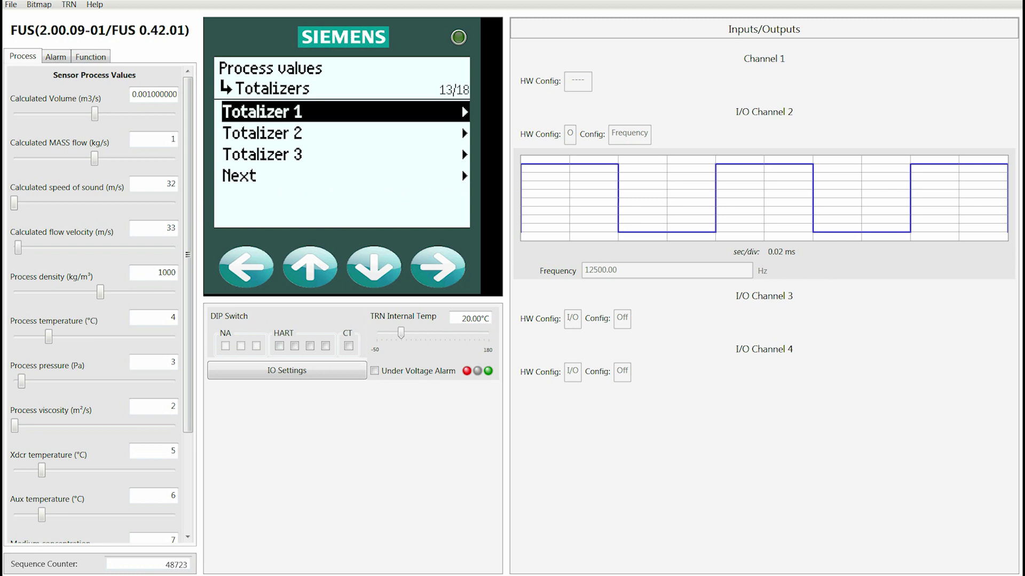
- Skip Totalizers 2 and 3 and finish the Process values wizard, back at Basic configurations
key(Down)
key(Down)
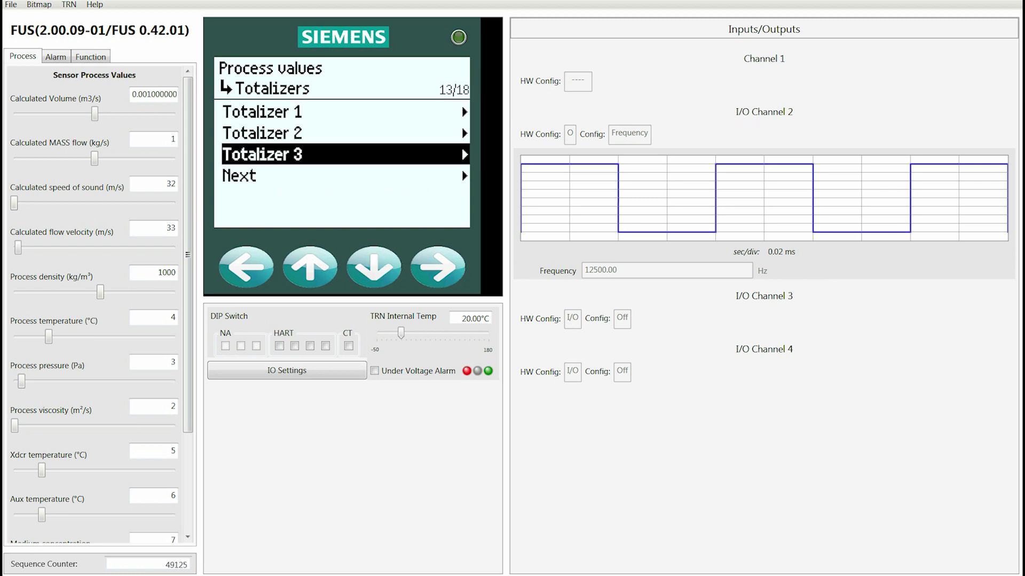
key(Down)
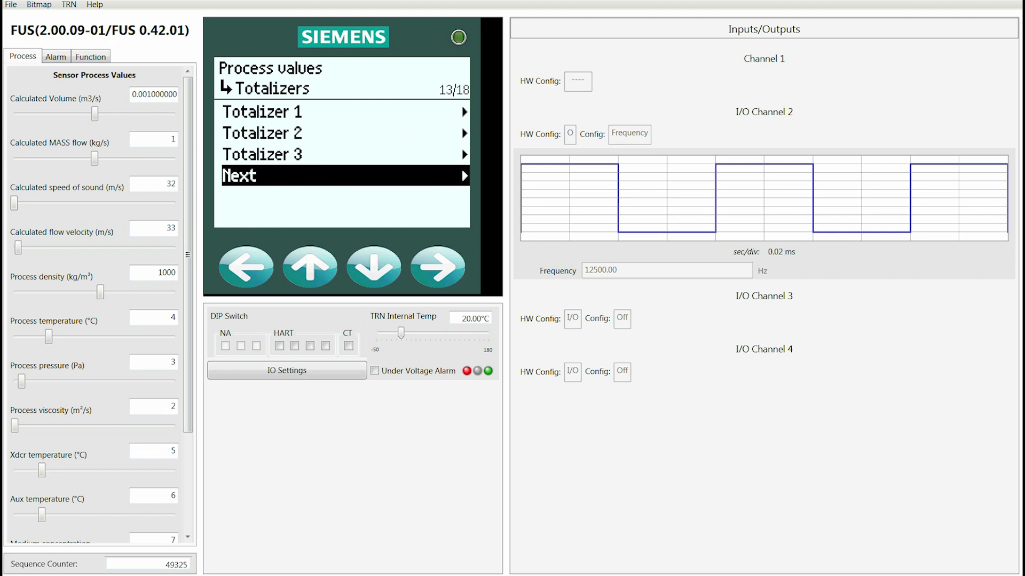
key(Right)
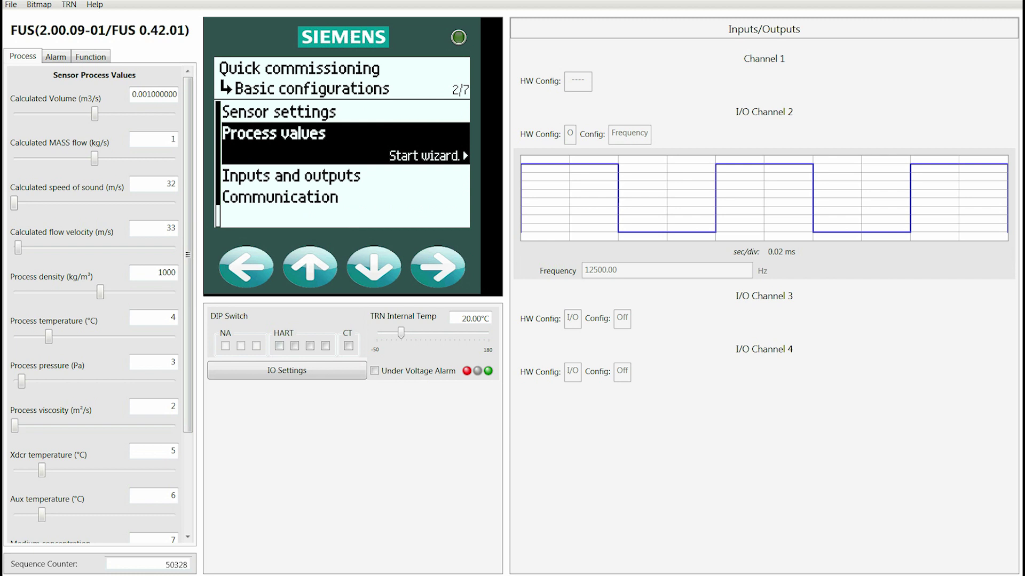
- Start the Inputs and outputs wizard and open Channel 2's operation mode (Frequency output)
key(Down)
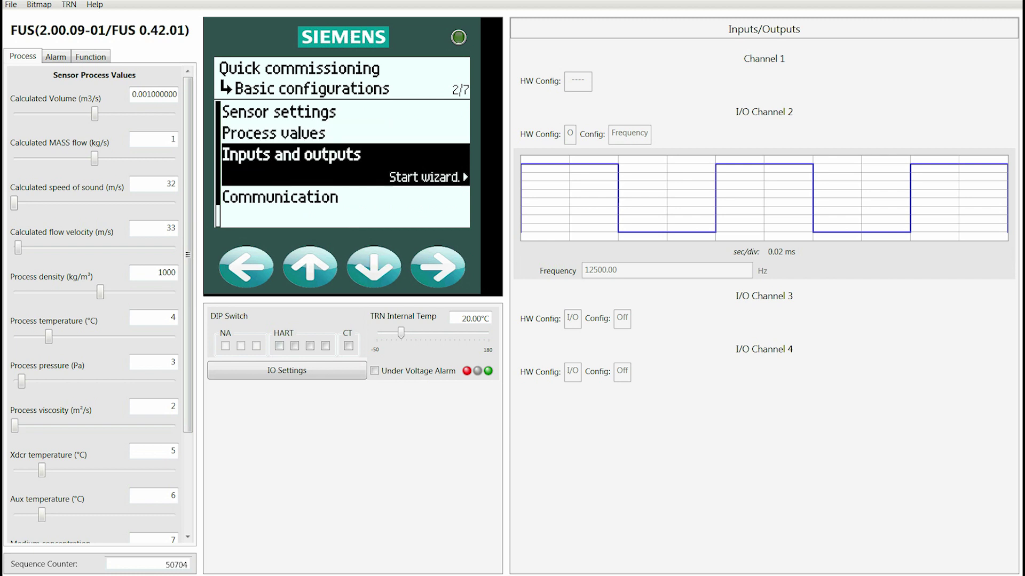
key(Right)
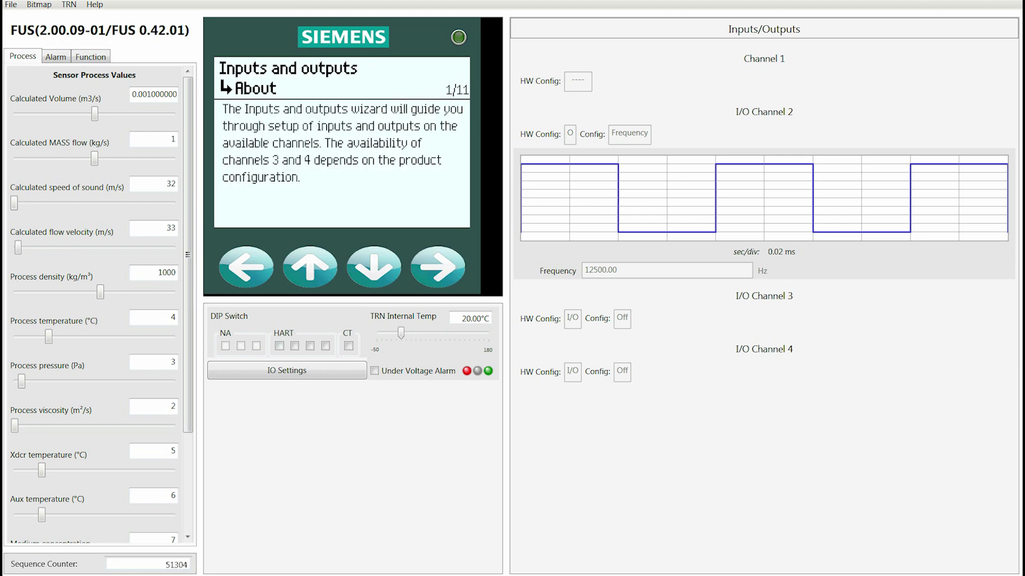
key(Right)
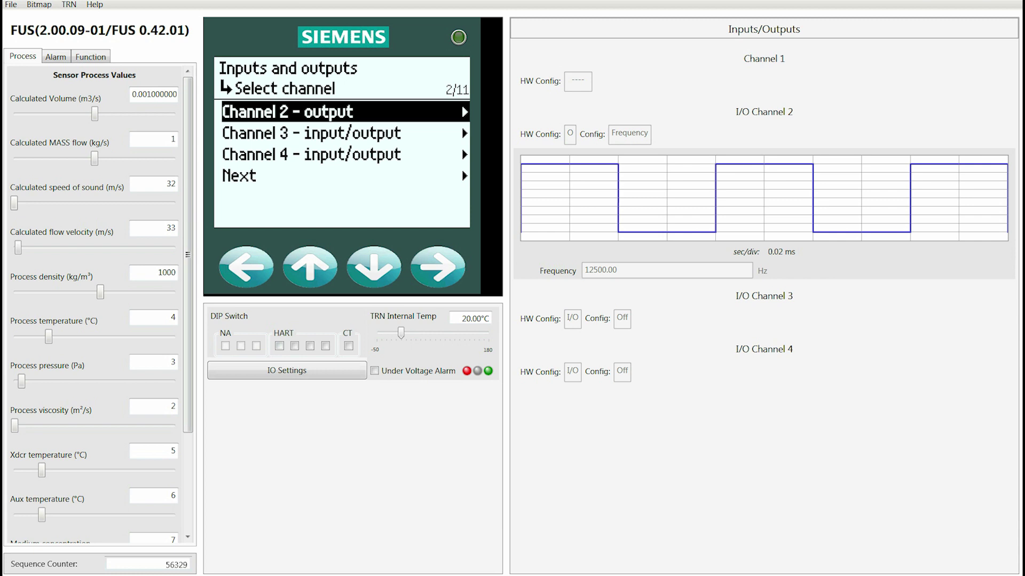
key(Right)
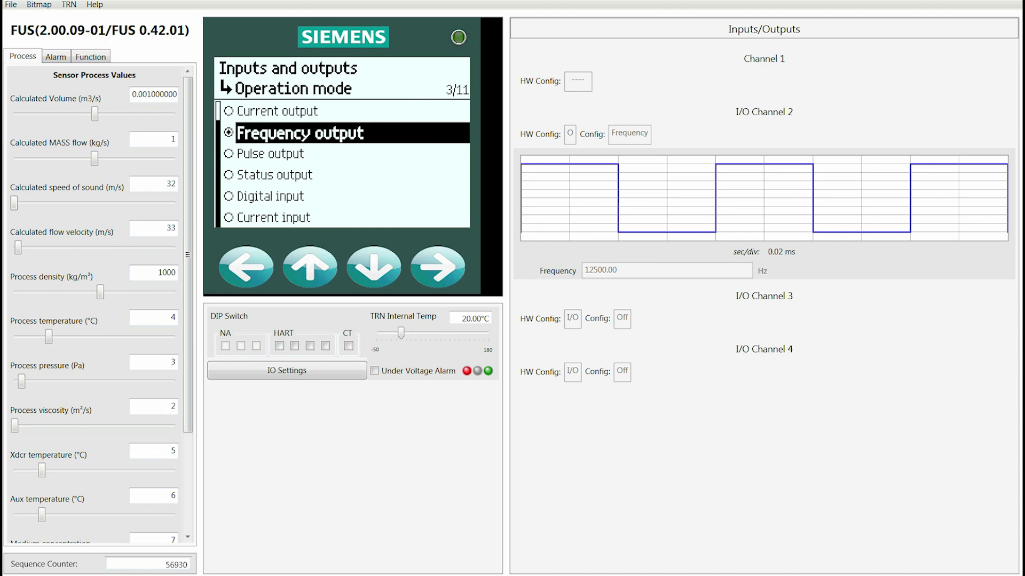
- Browse Channel 2's operation modes, keep Frequency output, and continue to its process value settings
key(Up)
key(Up)
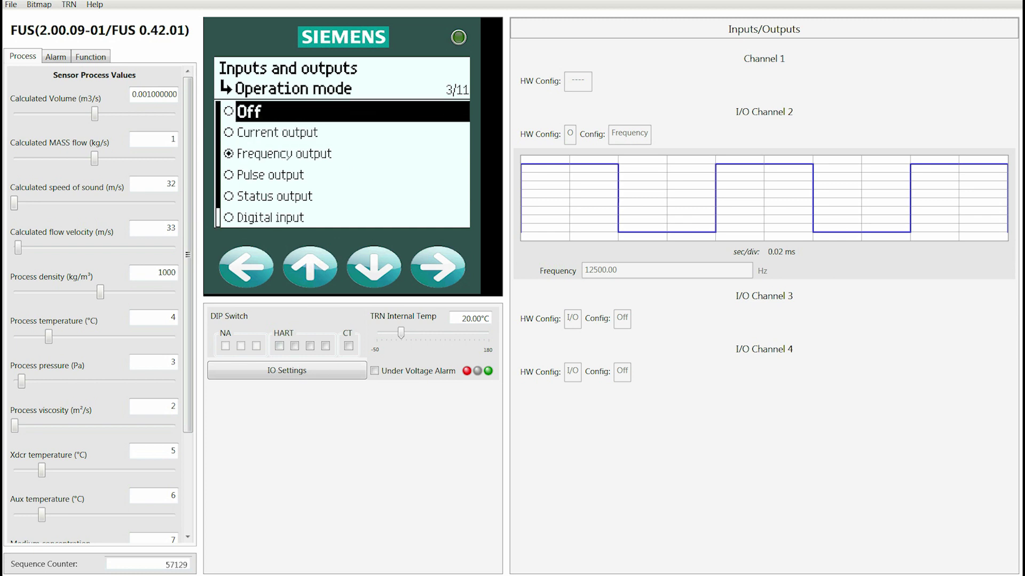
key(Down)
key(Down)
key(Down)
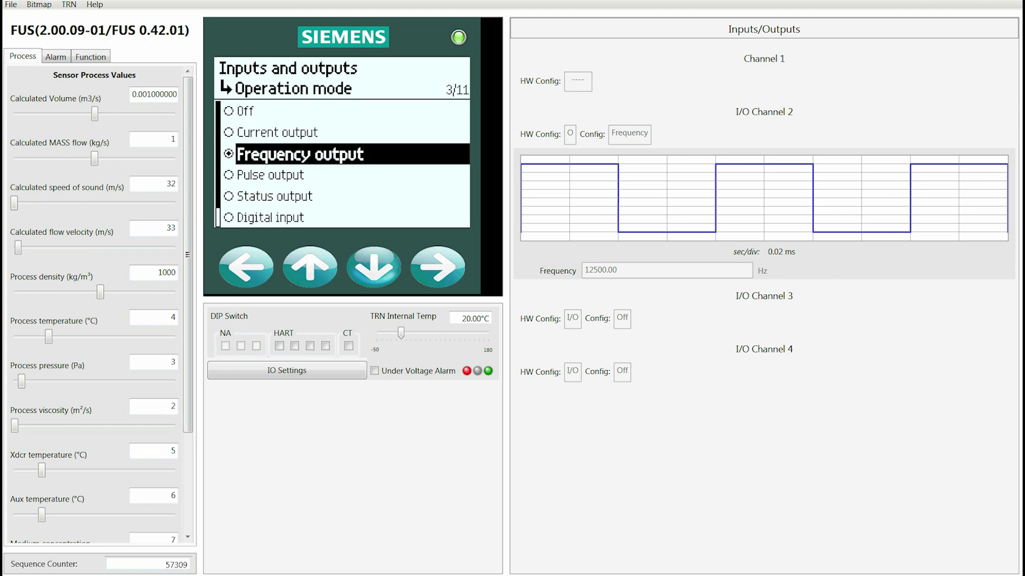
key(Down)
key(Down)
key(Up)
key(Up)
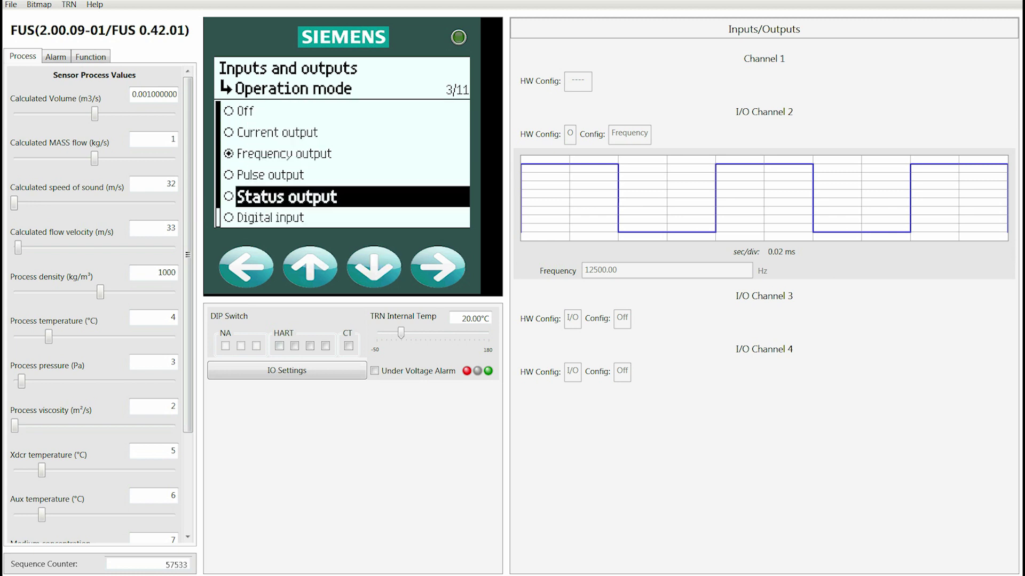
key(Up)
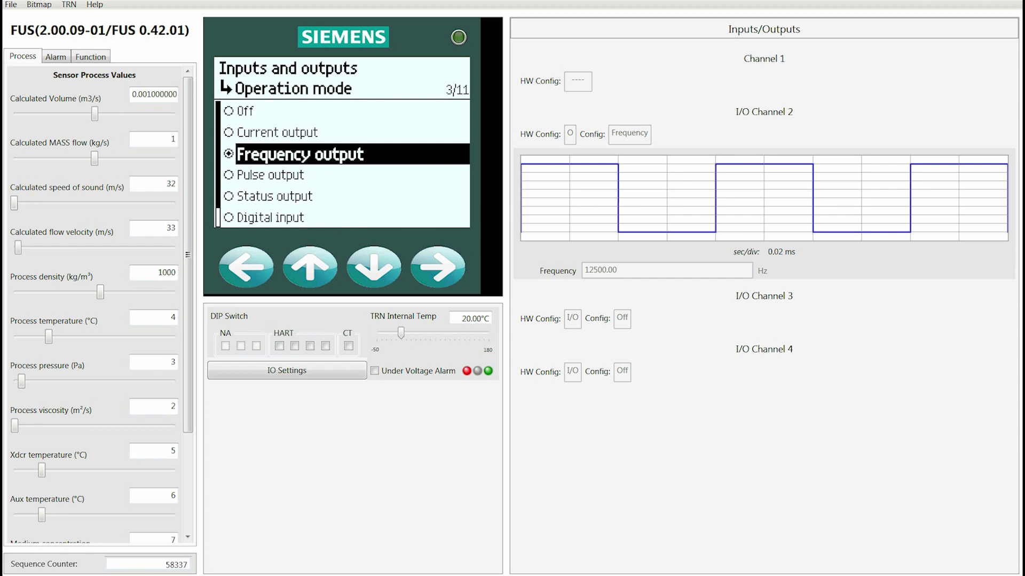
key(Right)
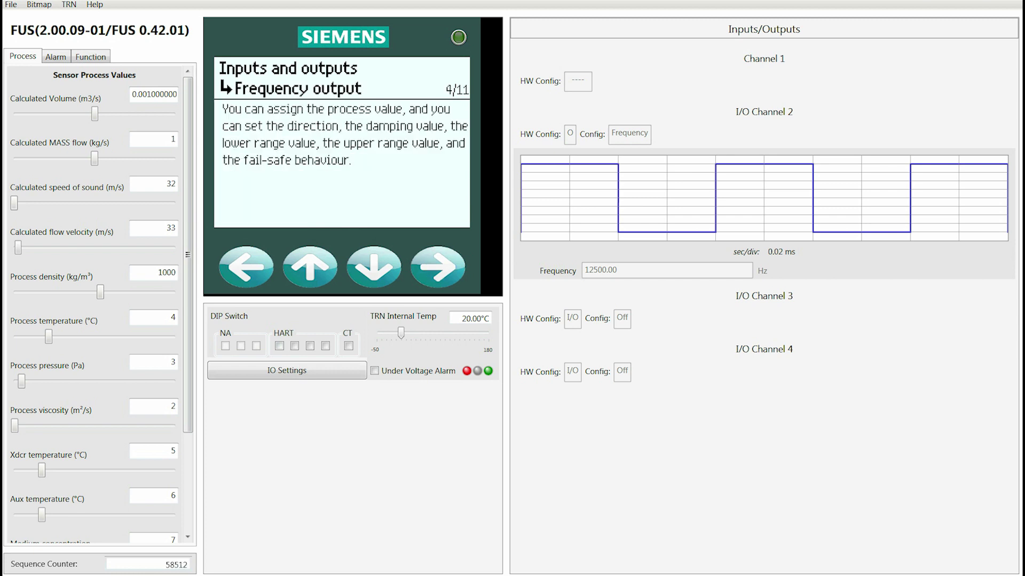
key(Right)
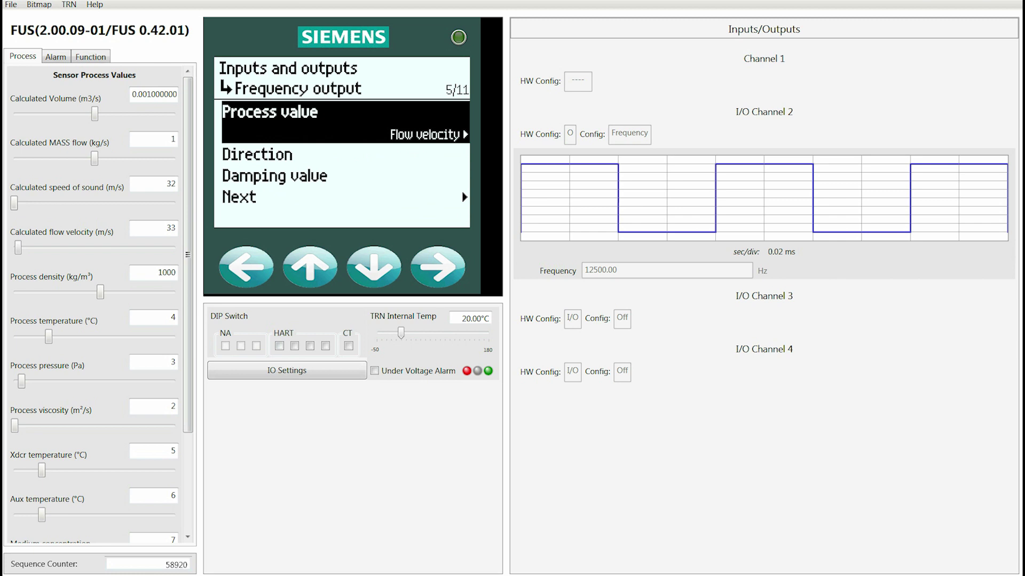
- Pass Channel 2's process value and damping settings without changes
key(Down)
key(Down)
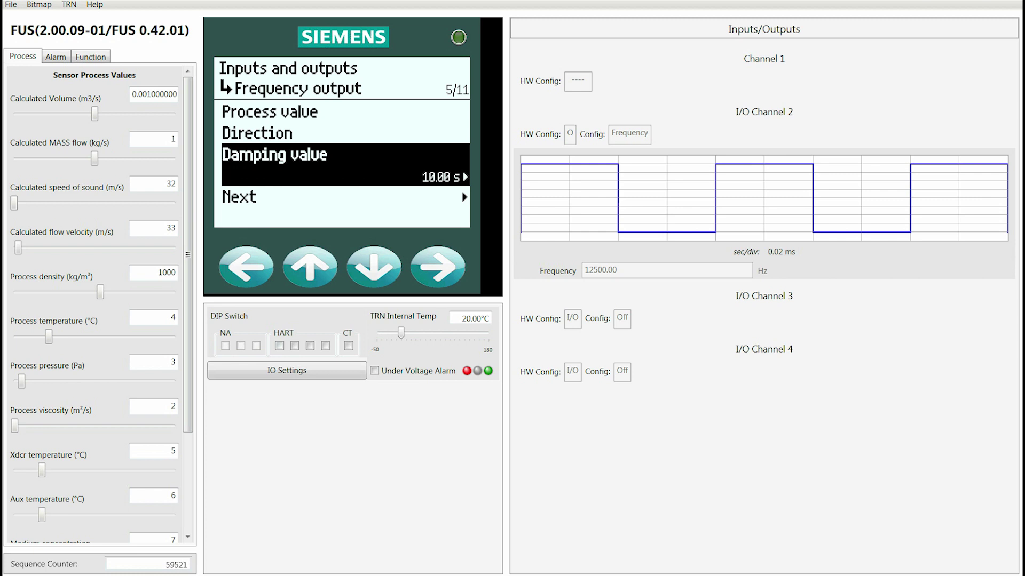
key(Down)
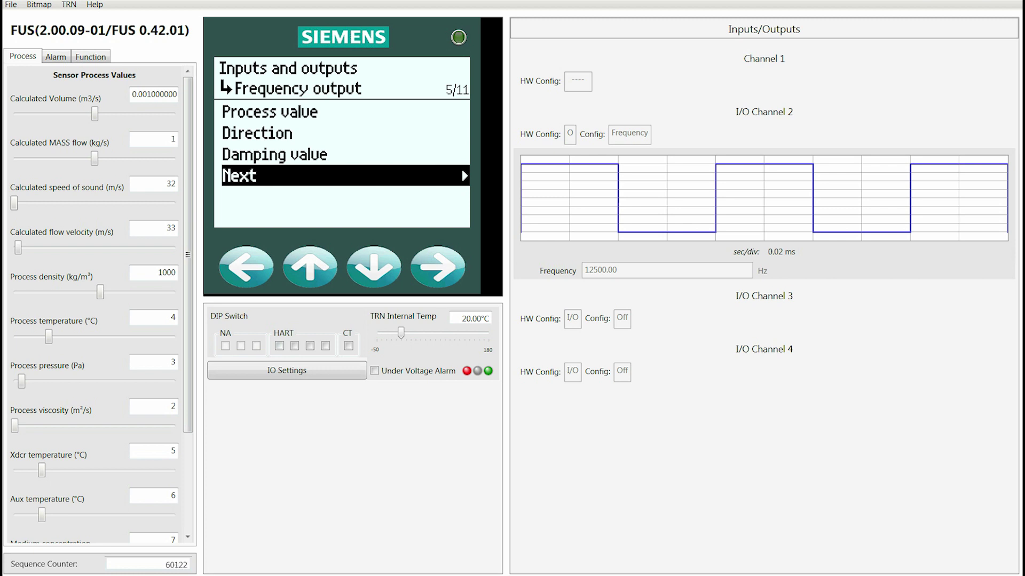
key(Right)
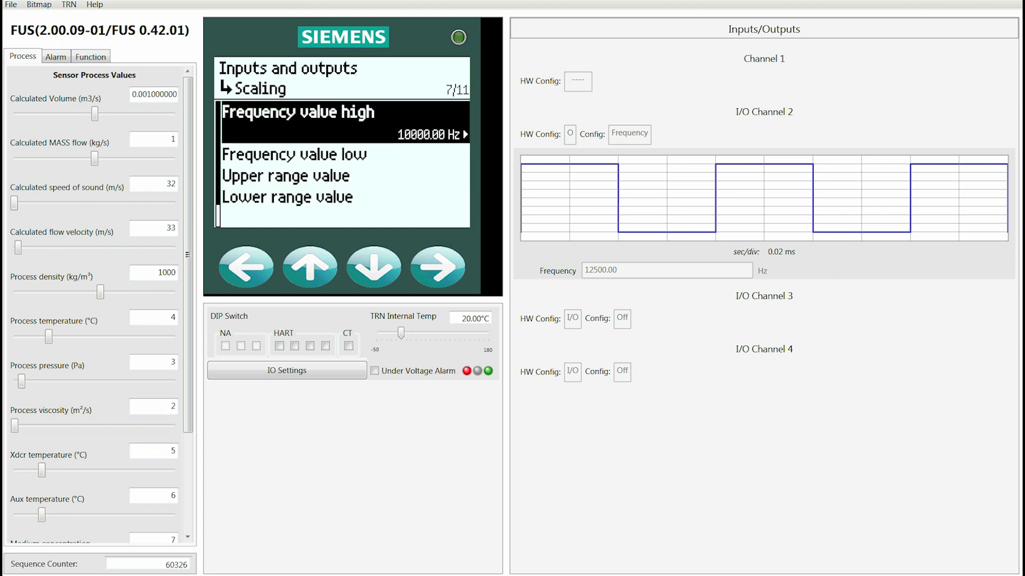
- Review scaling, leaving Frequency value high at 10000.00 Hz and upper range 20.00 m/s
key(Right)
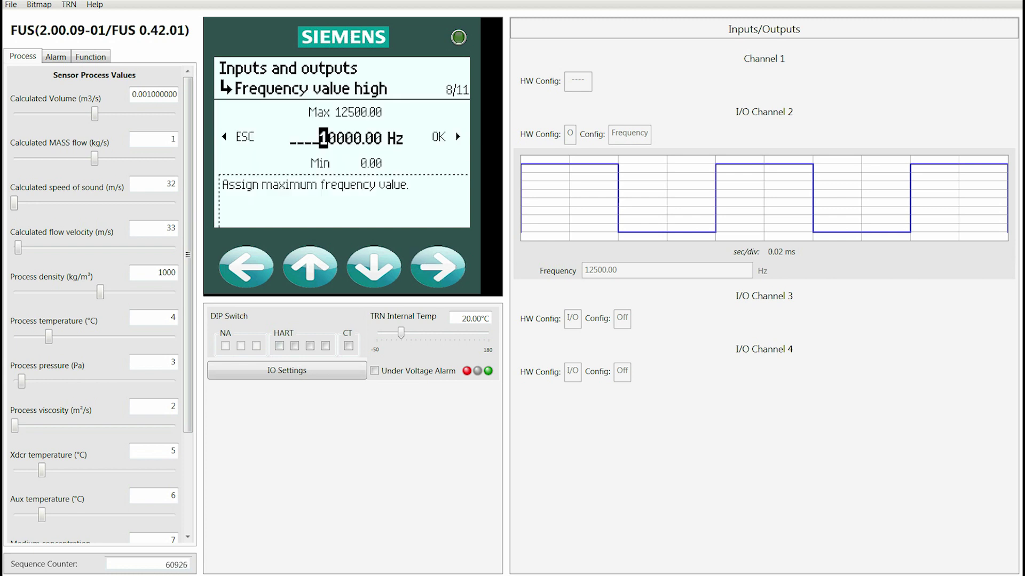
key(Left)
key(Left)
key(Left)
key(Left)
key(Left)
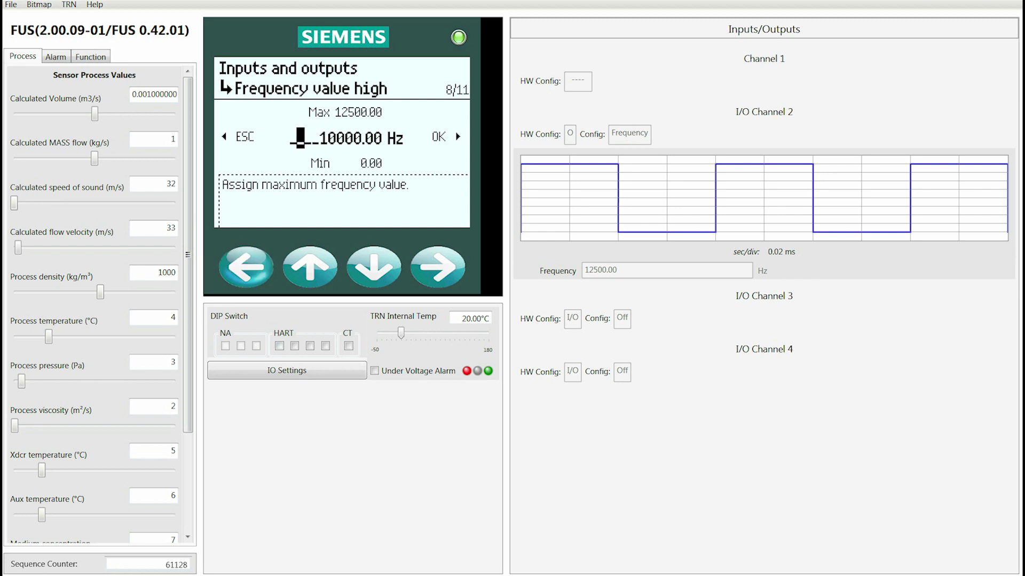
key(Left)
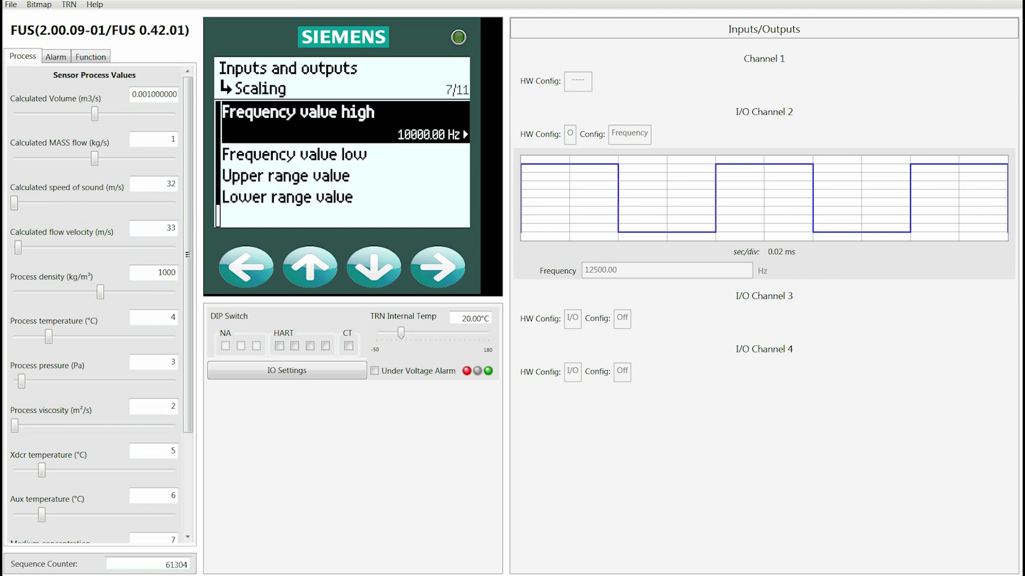
key(Down)
key(Down)
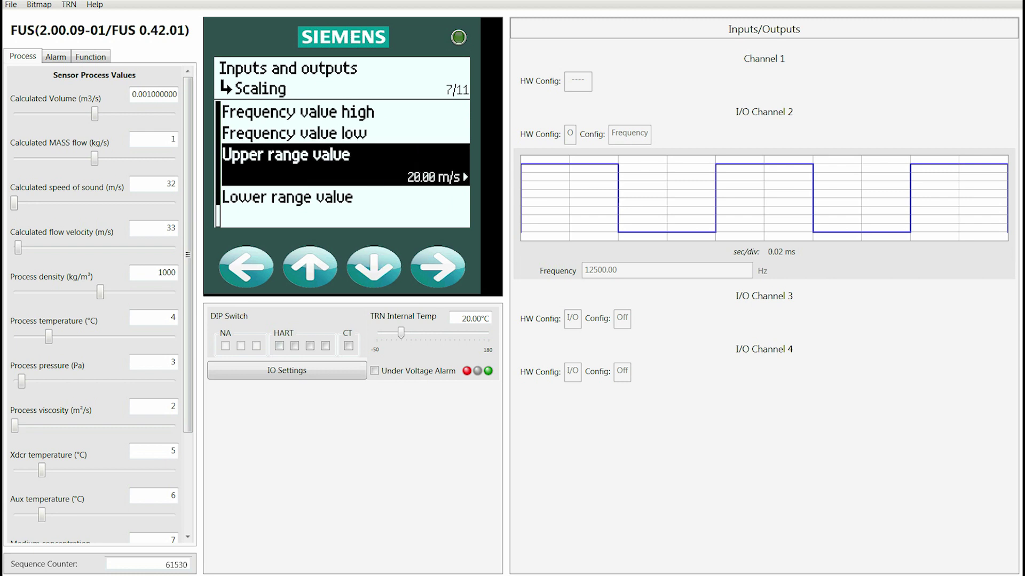
key(Down)
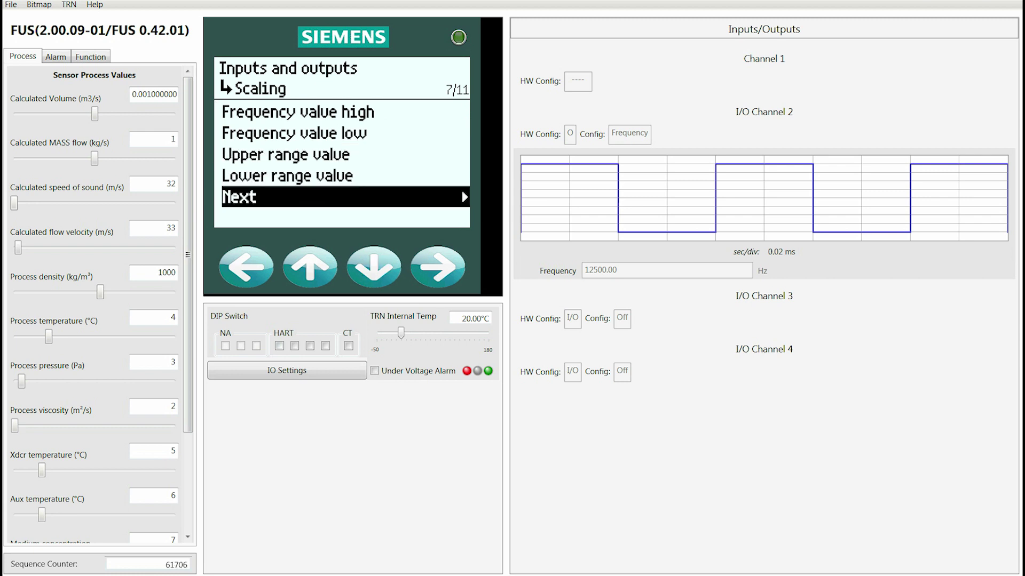
- Browse Channel 2's fail-safe options and keep Last valid value
key(Right)
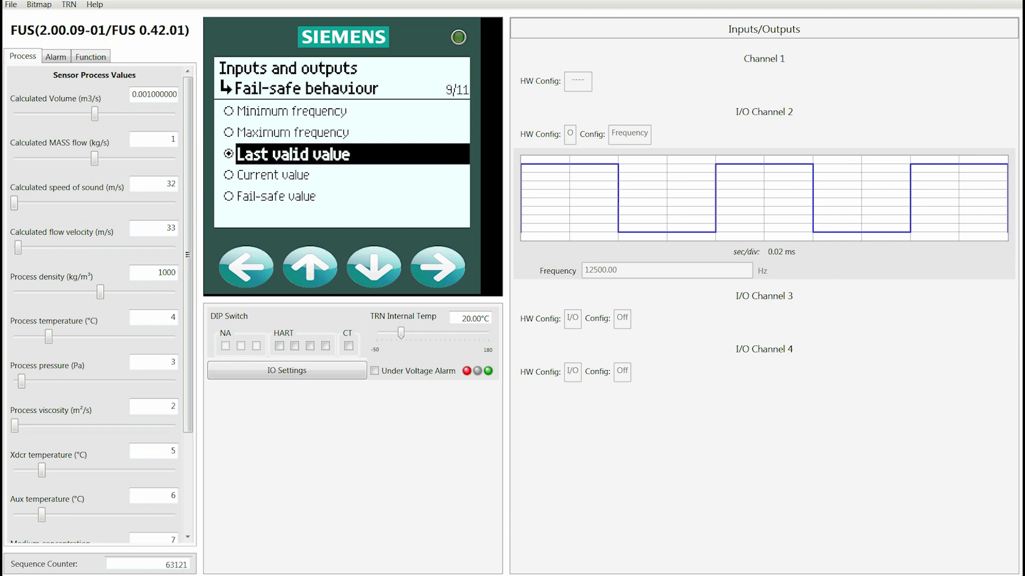
key(Up)
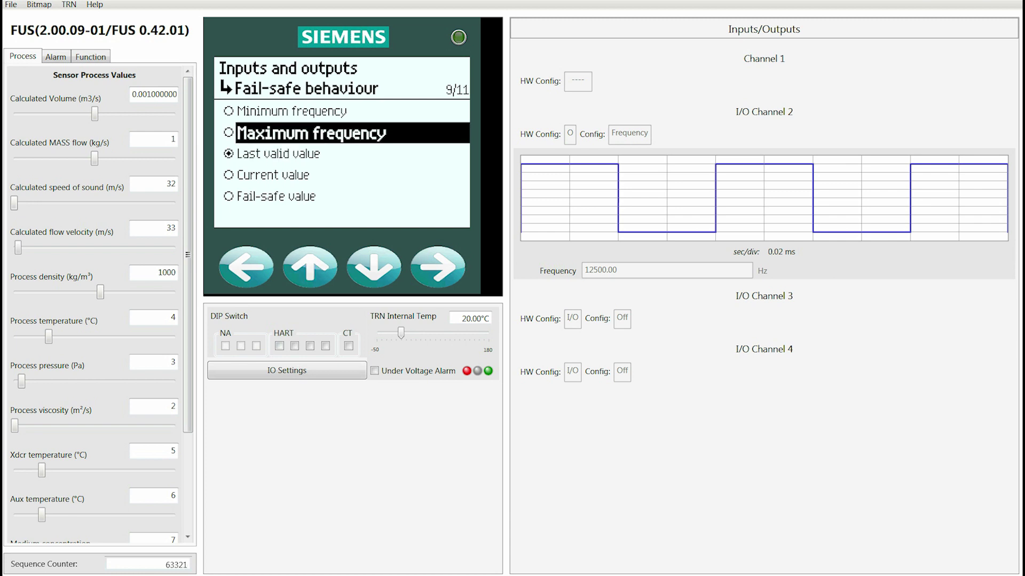
key(Up)
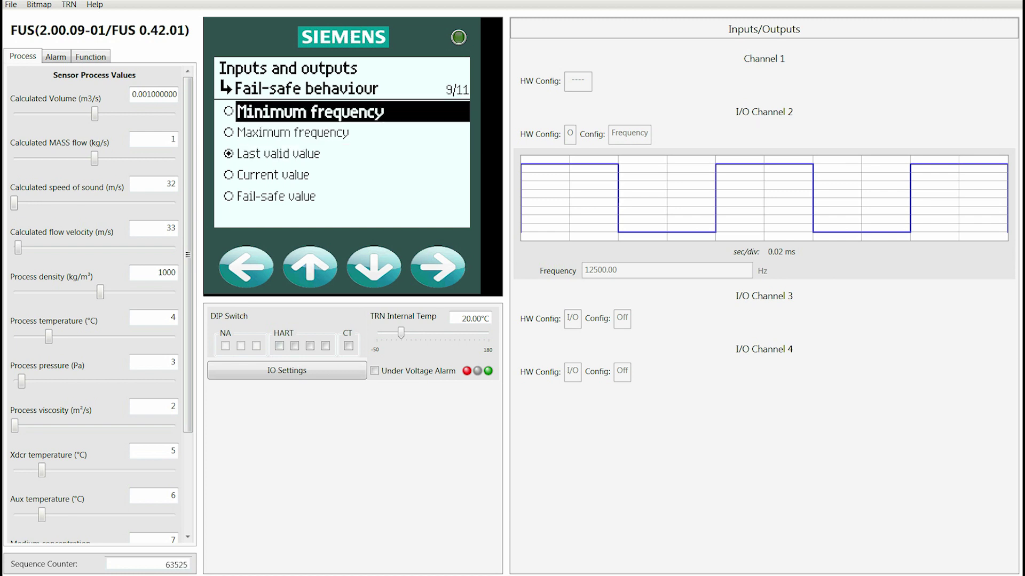
key(Down)
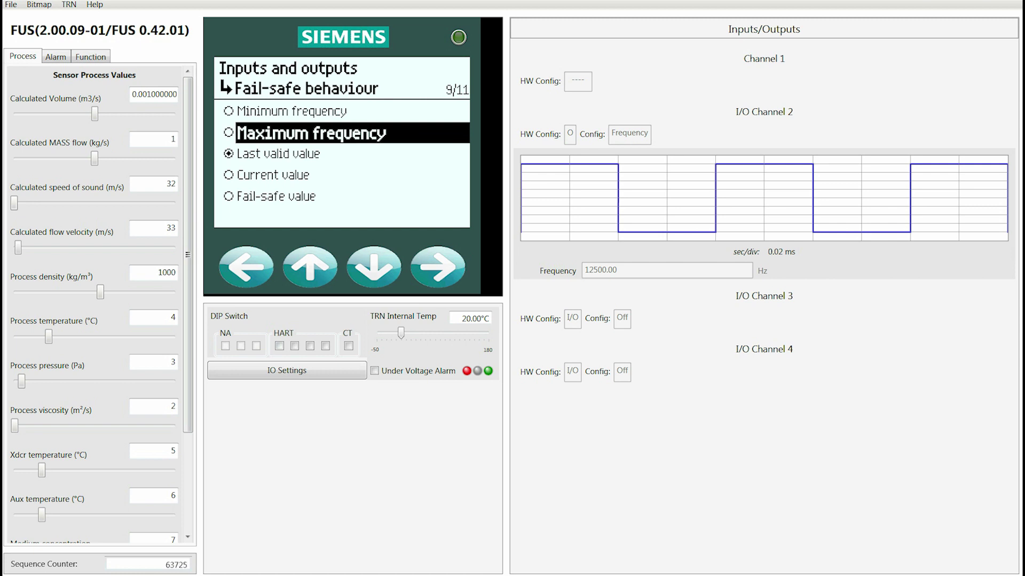
key(Down)
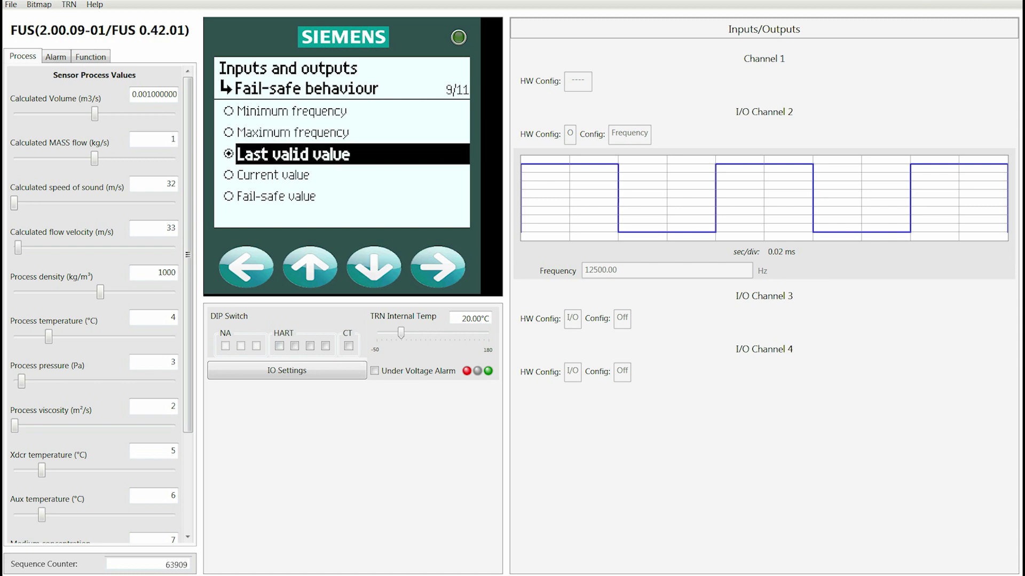
key(Down)
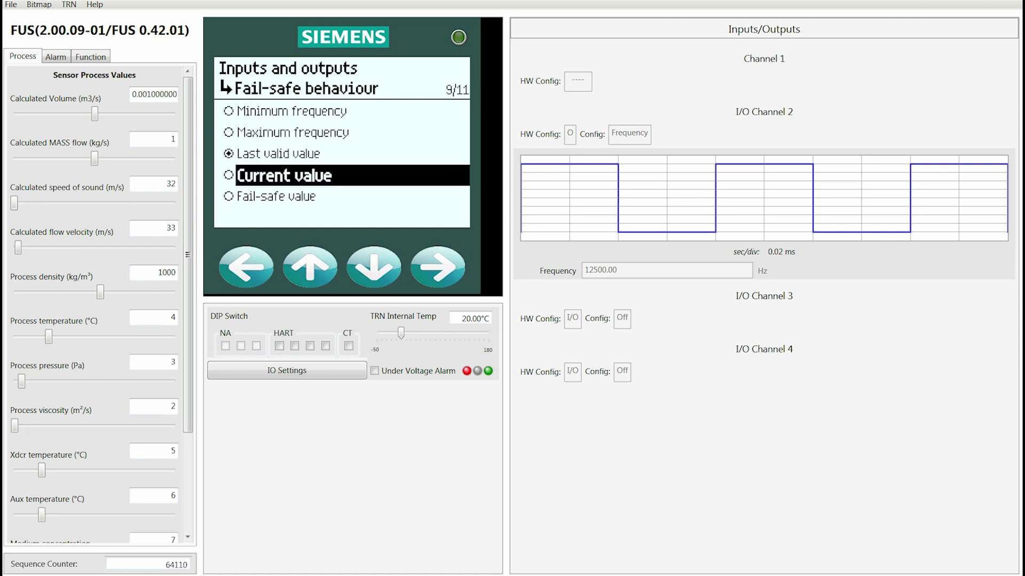
key(Down)
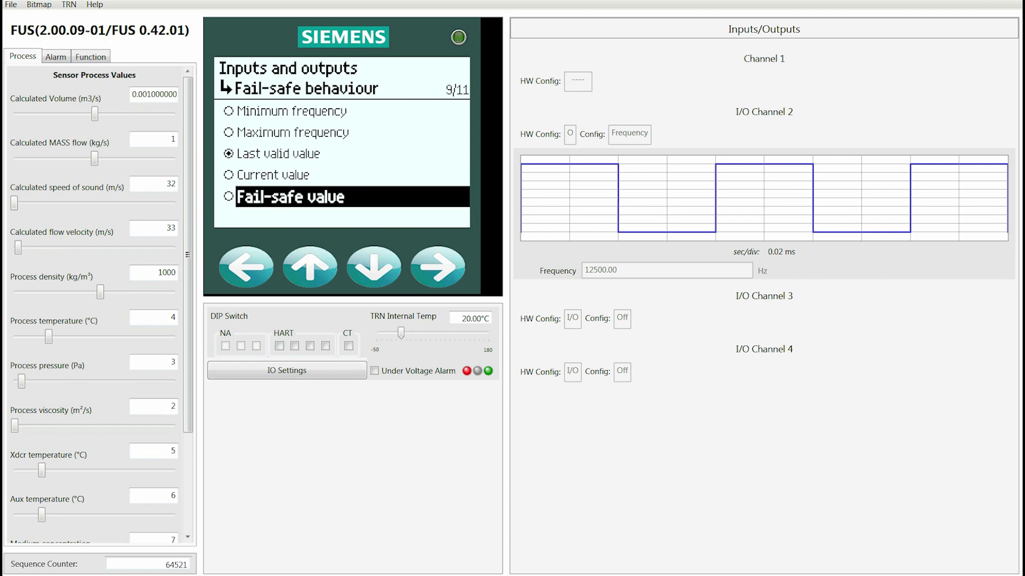
key(Up)
key(Up)
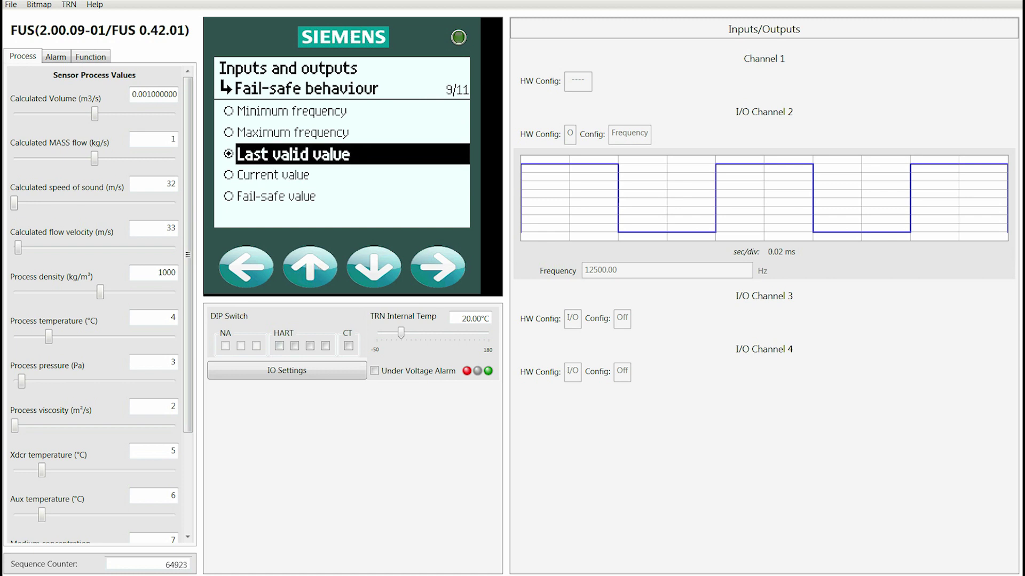
key(Left)
- Skip Channels 3 and 4 and finish the Inputs and outputs wizard
key(Down)
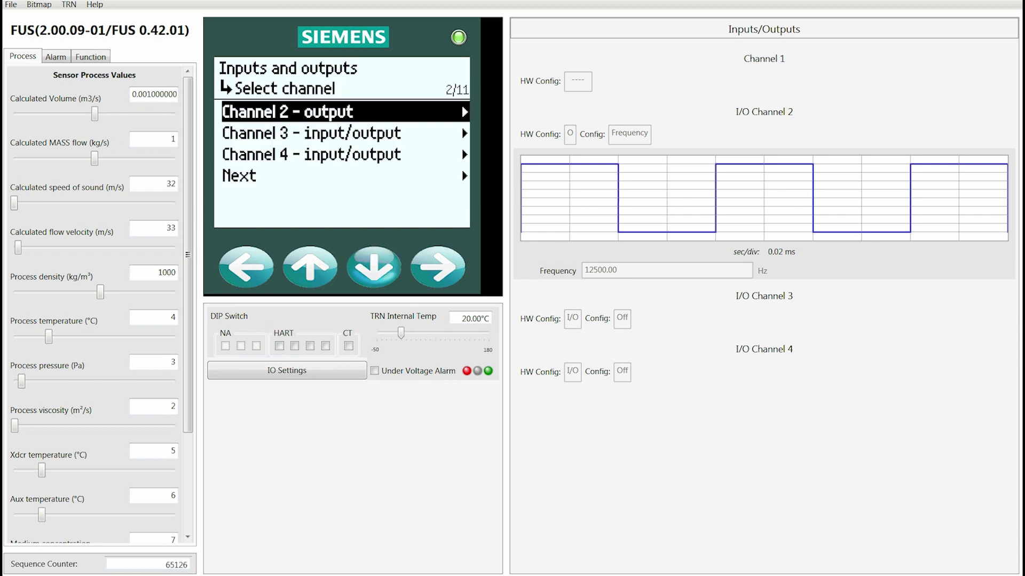
key(Down)
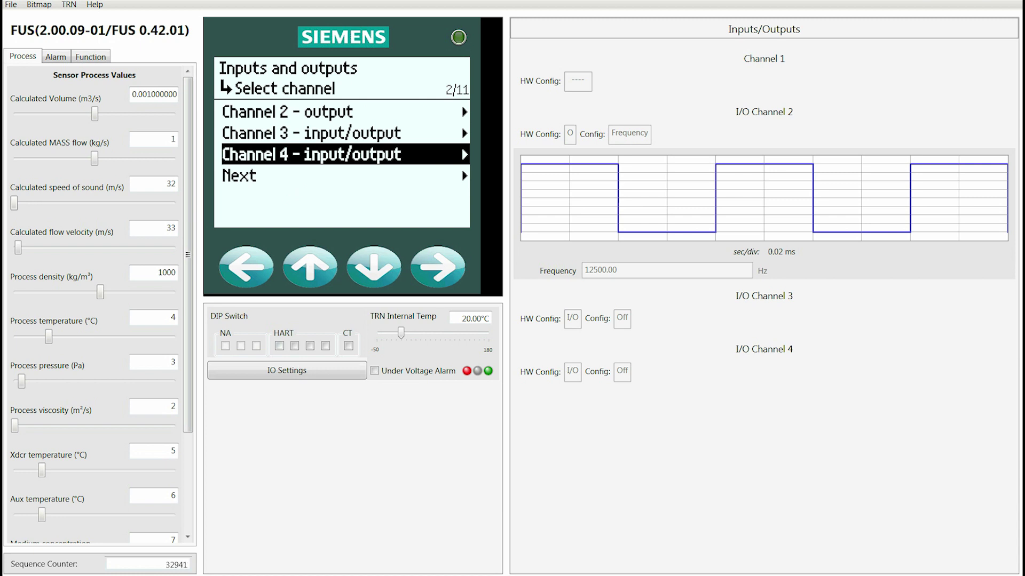
key(Down)
key(Right)
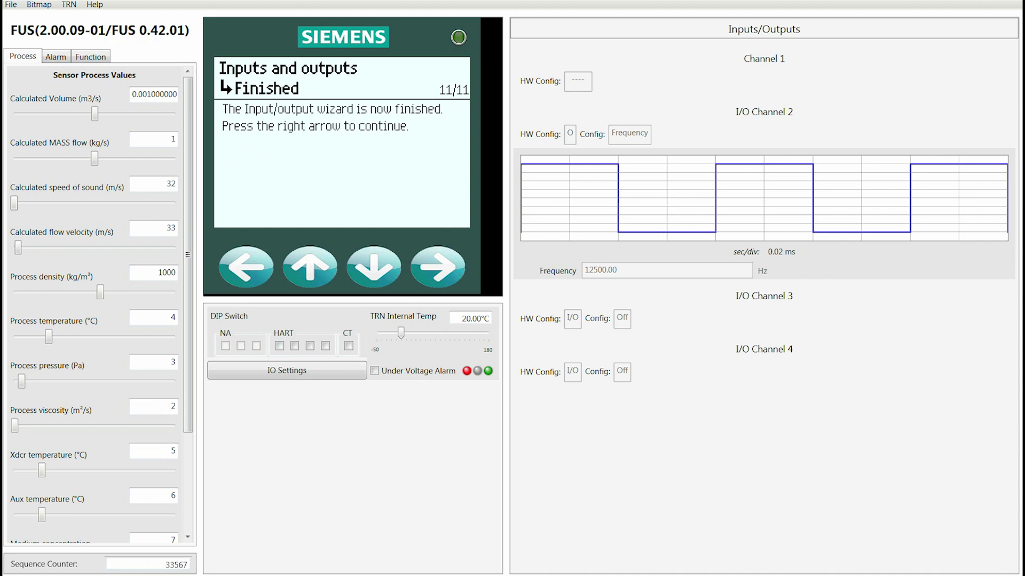
key(Right)
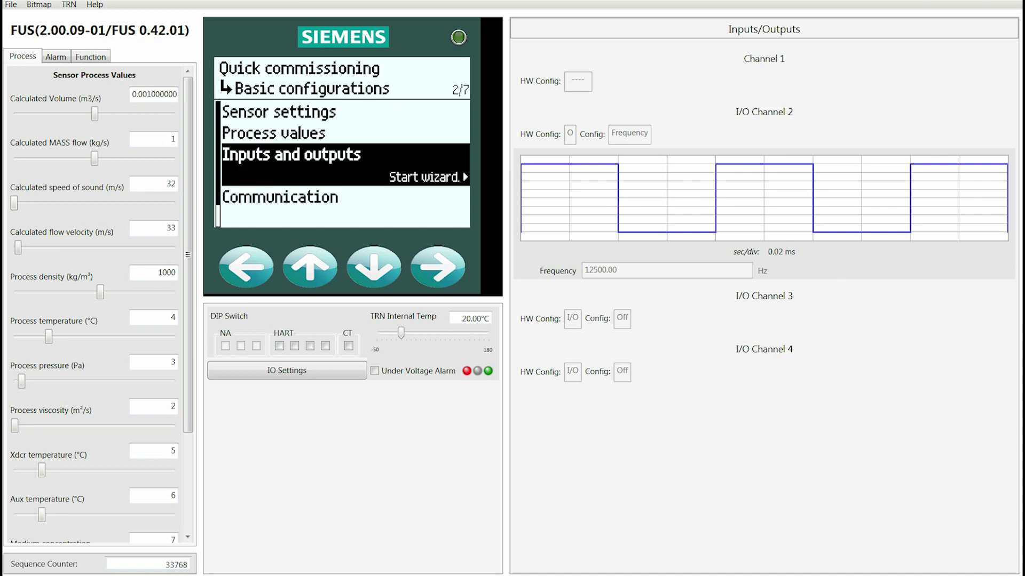
- Skip Communication in Basic configurations and continue to the Identification settings
key(Down)
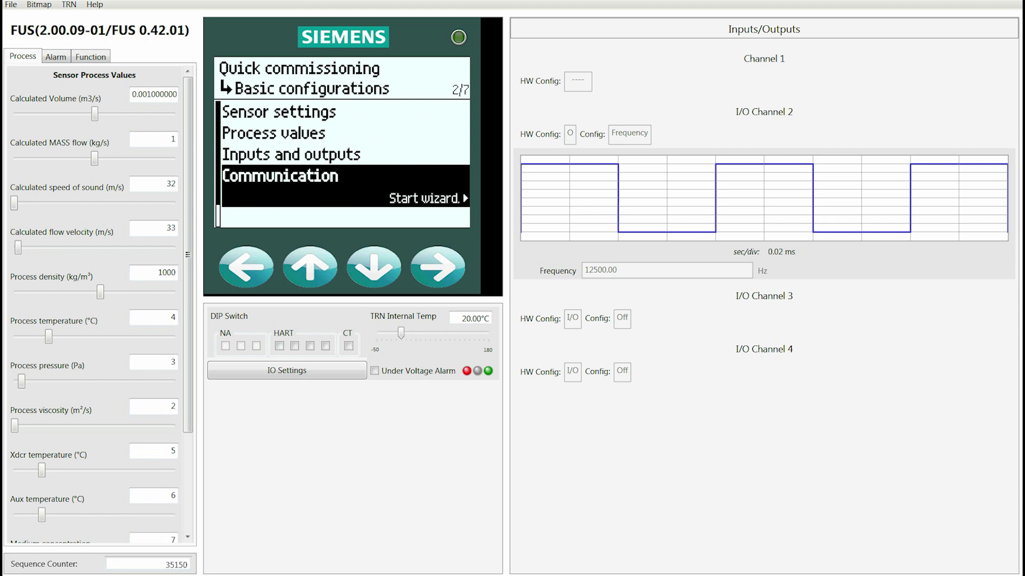
key(Down)
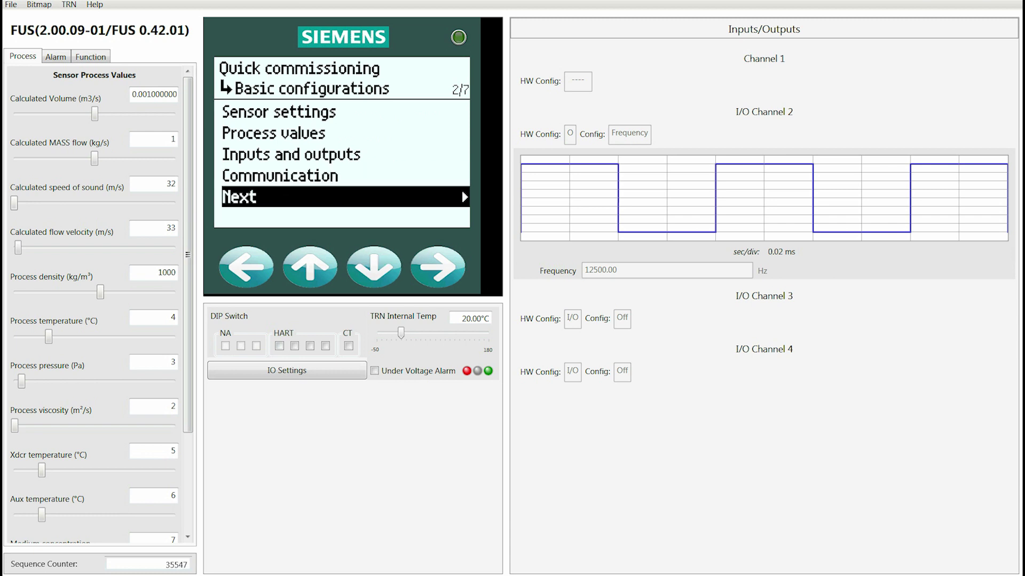
key(Right)
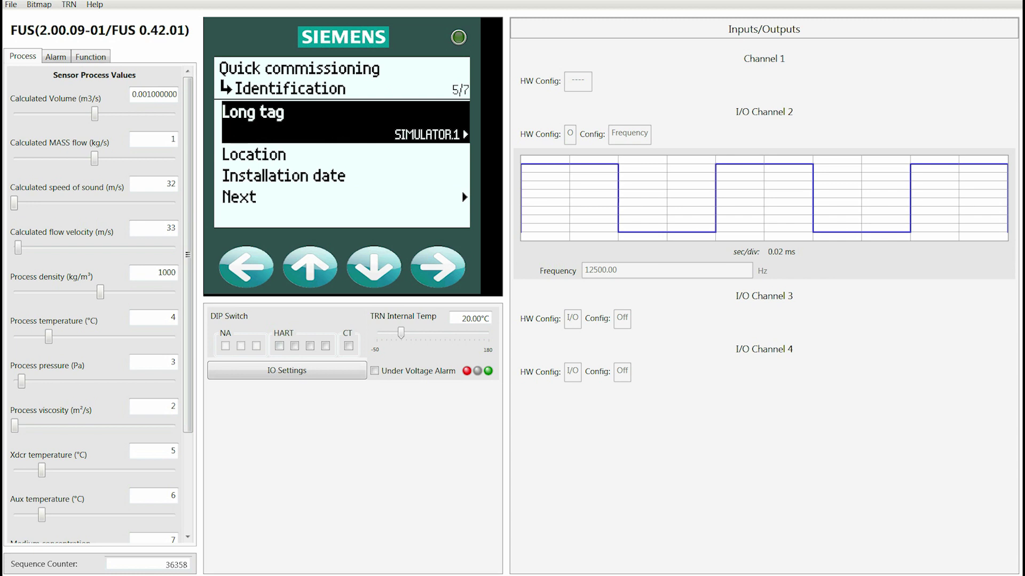
- Keep Long tag SIMULATOR1, Location Siemens and installation date 01-02-2017, then finish quick commissioning
key(Right)
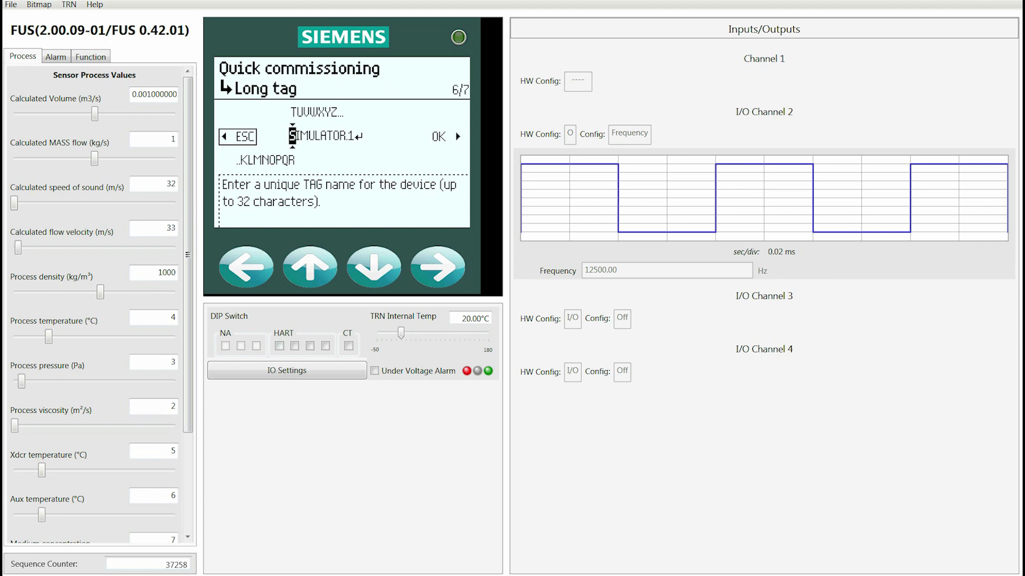
key(Left)
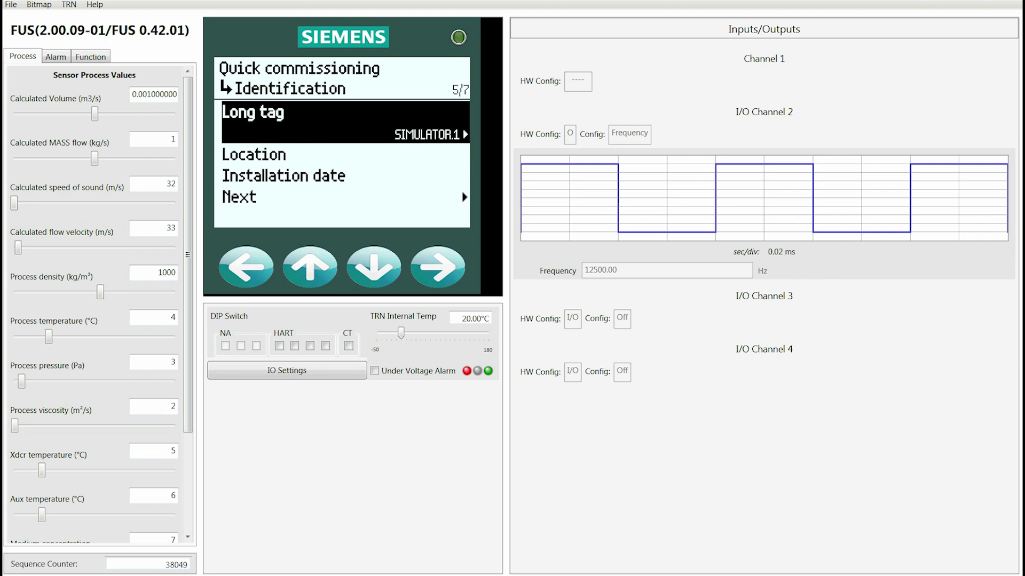
key(Down)
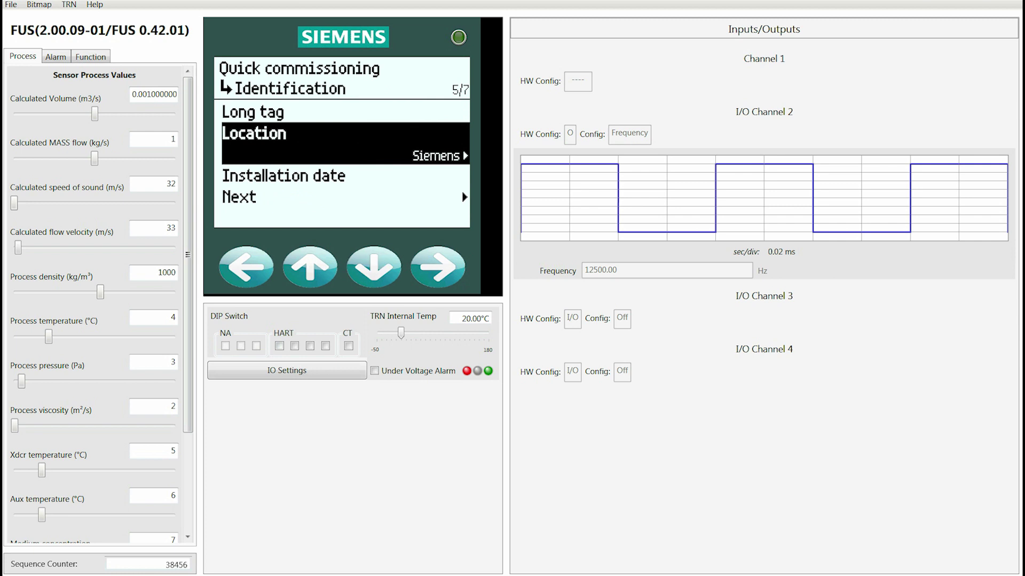
key(Down)
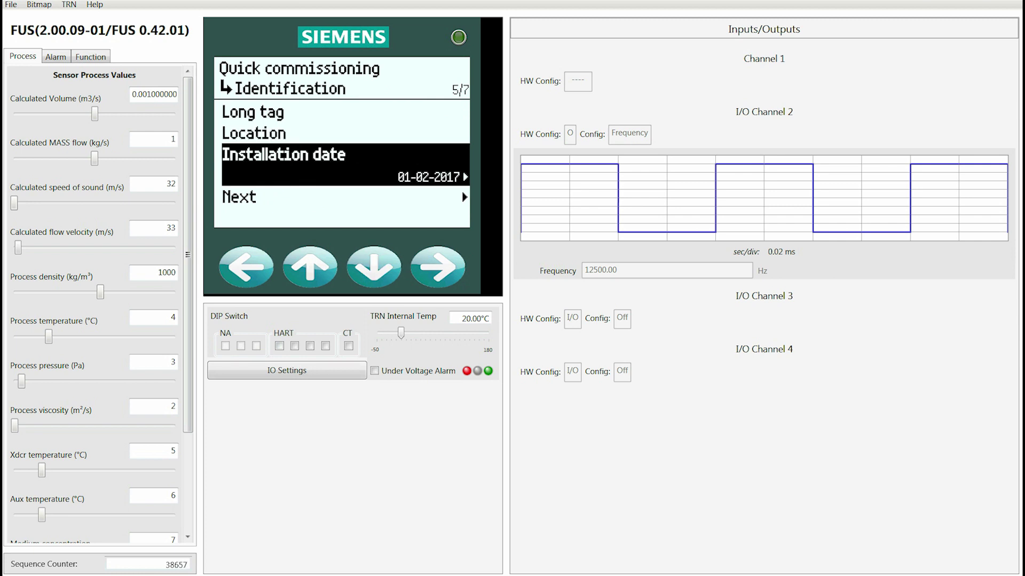
key(Down)
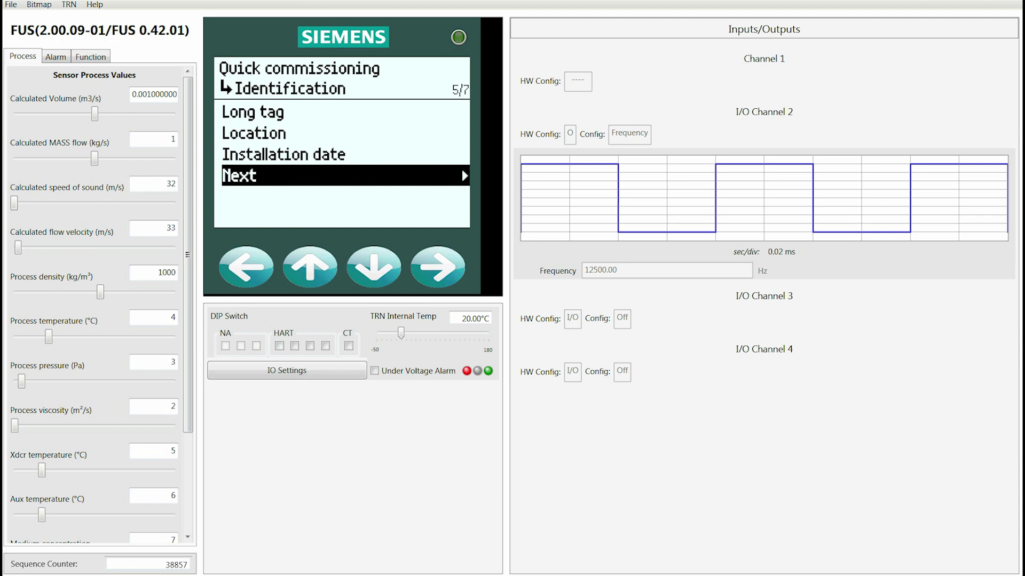
key(Right)
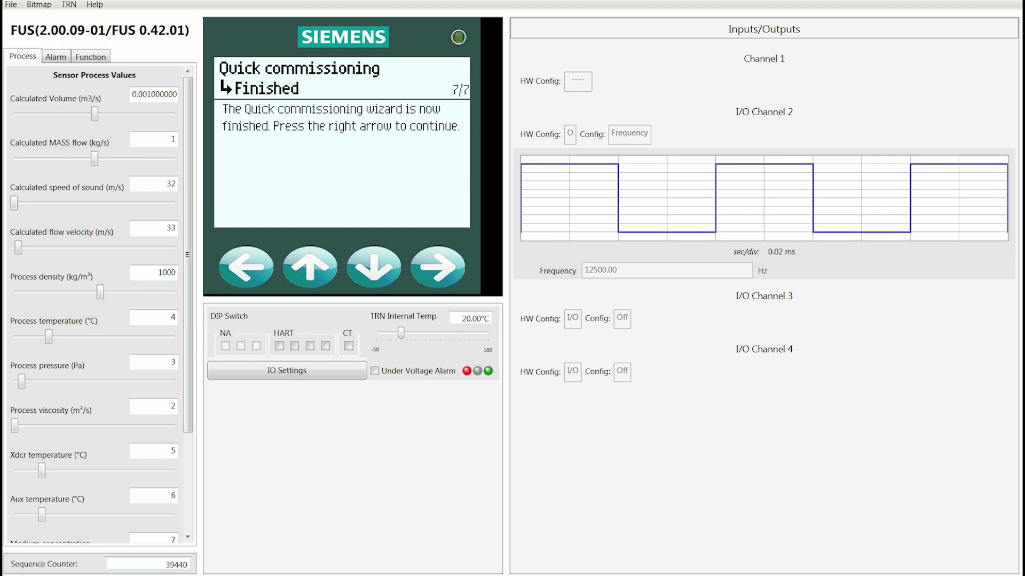
- Exit the finished wizard and open Copy configuration from the Quick start menu
key(Right)
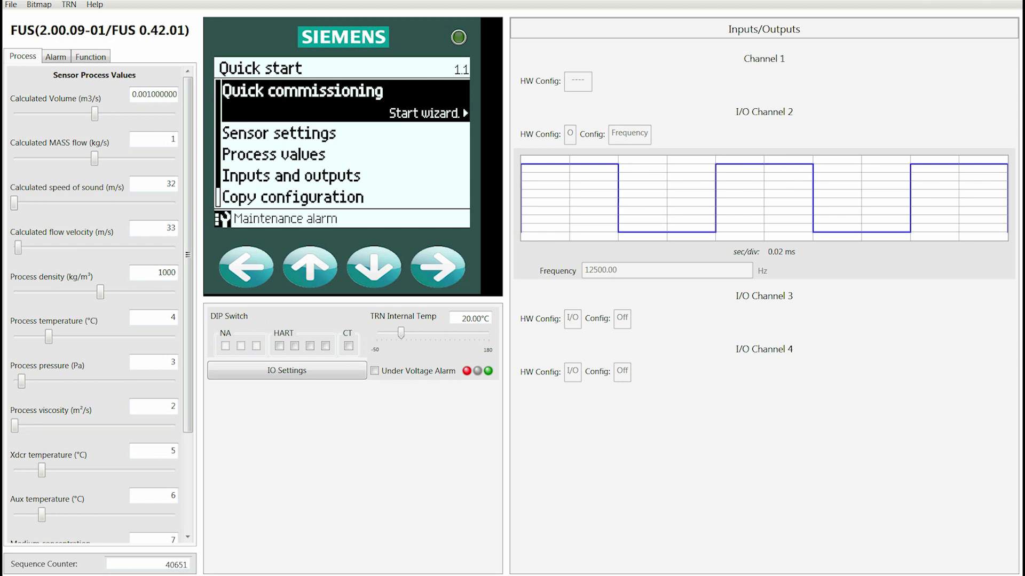
key(Down)
key(Down)
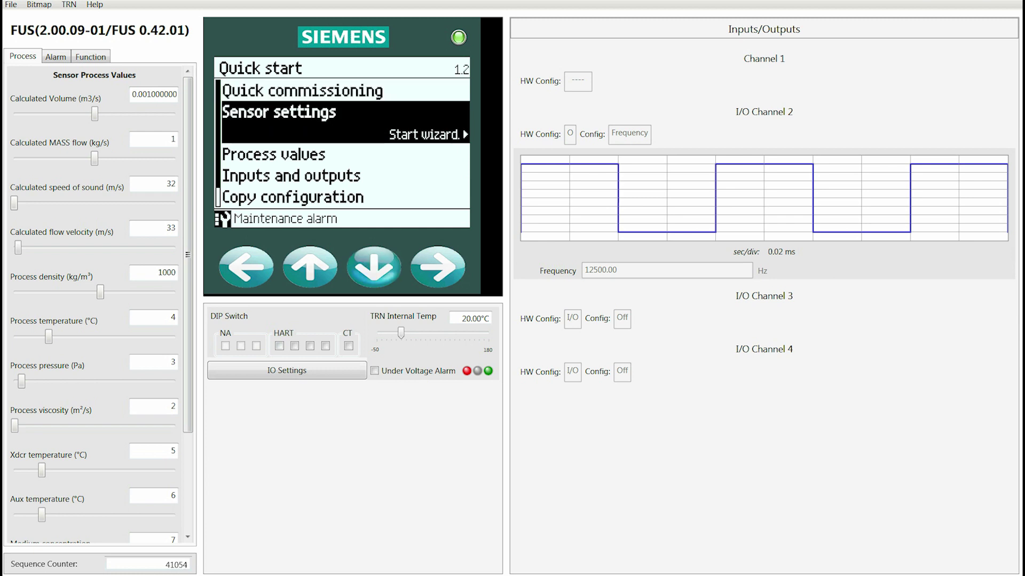
key(Down)
key(Down)
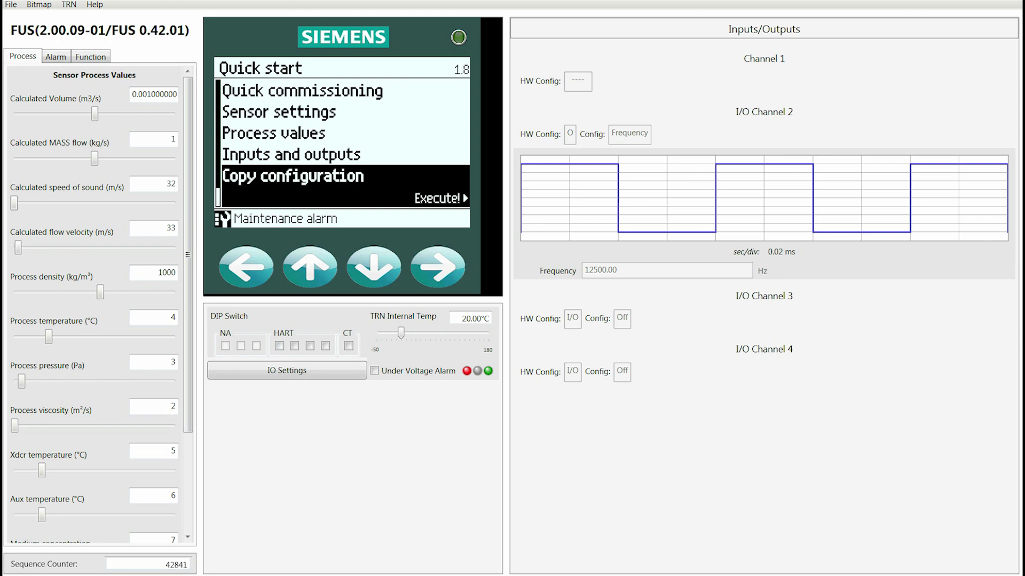
key(Right)
- Confirm Ok to copy the configuration to SensorFlash and wait for the succeeded message
key(Down)
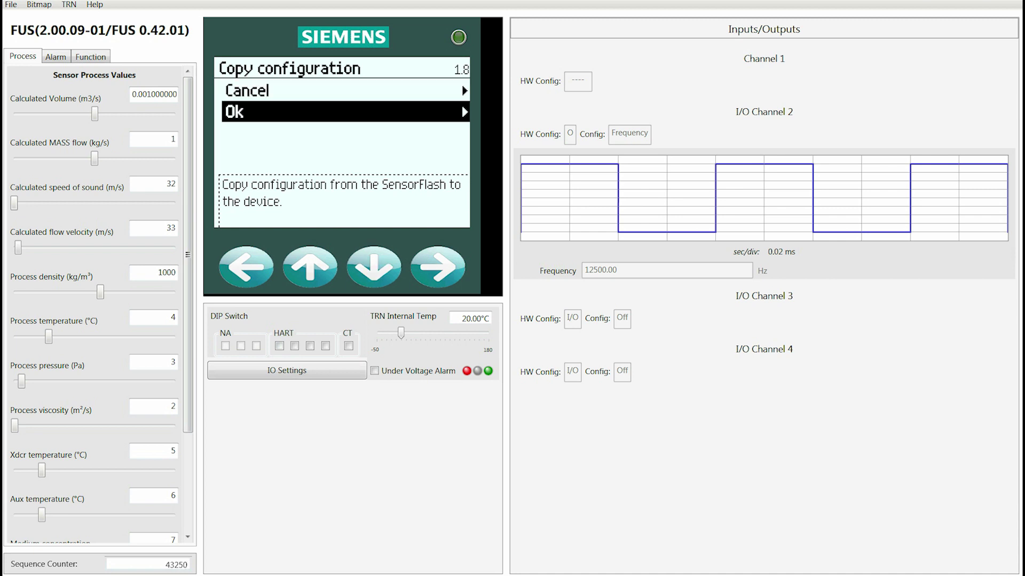
key(Right)
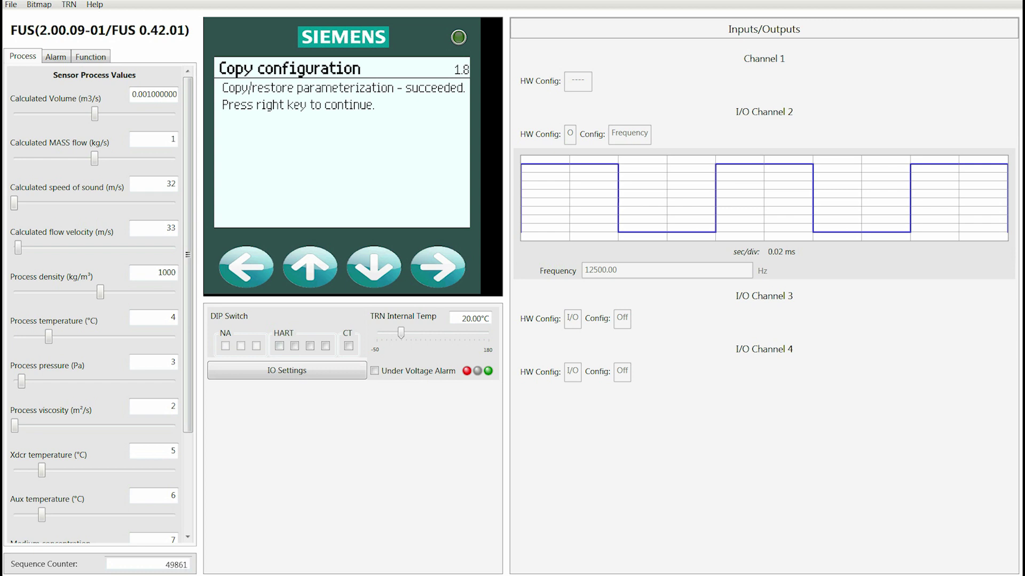
- Acknowledge the copy/restore parameterization succeeded message to continue
key(Right)
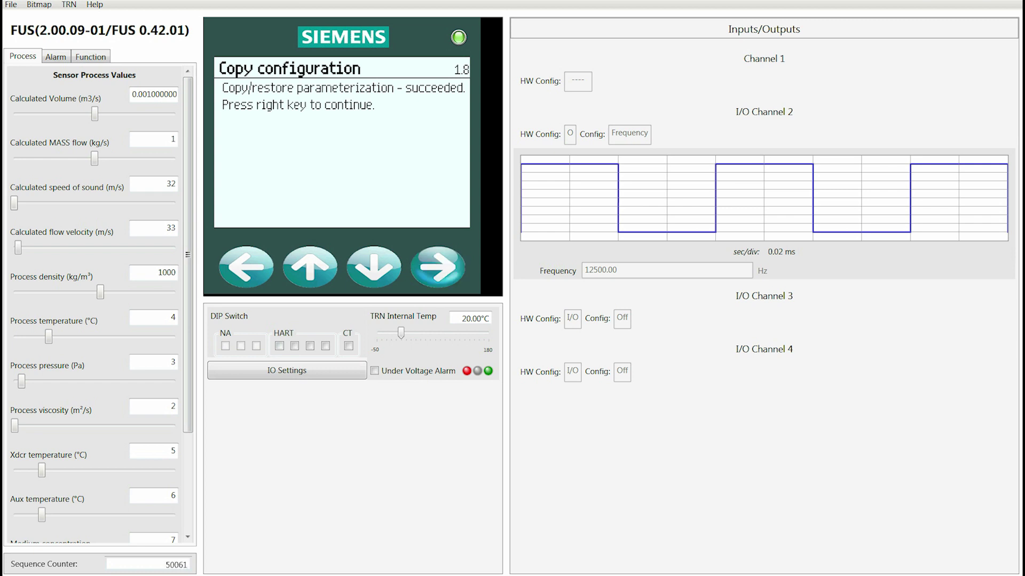